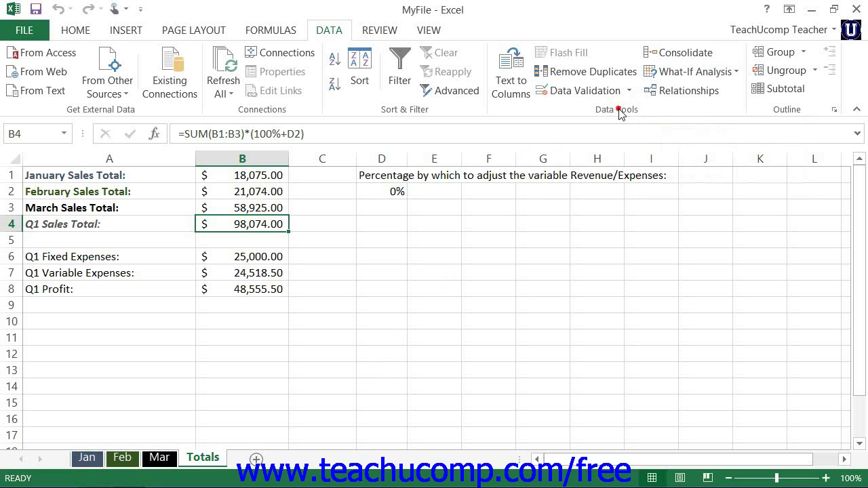
- Open Scenario Manager from Data > What-If Analysis and begin adding a new scenario
{"action": "left_click", "coordinate": [335, 34]}
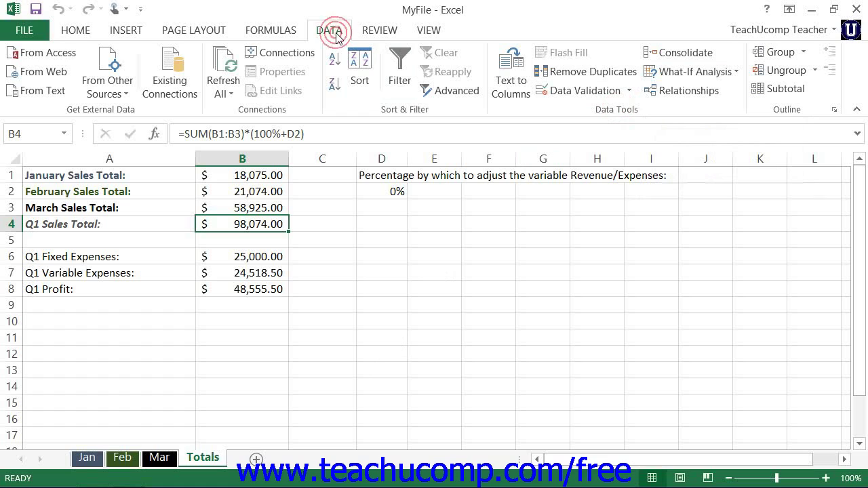
{"action": "left_click", "coordinate": [738, 72]}
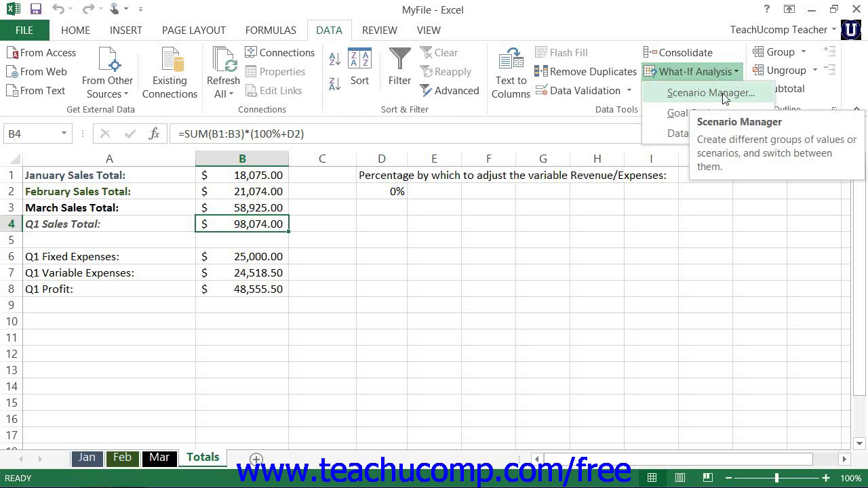
{"action": "left_click", "coordinate": [723, 95]}
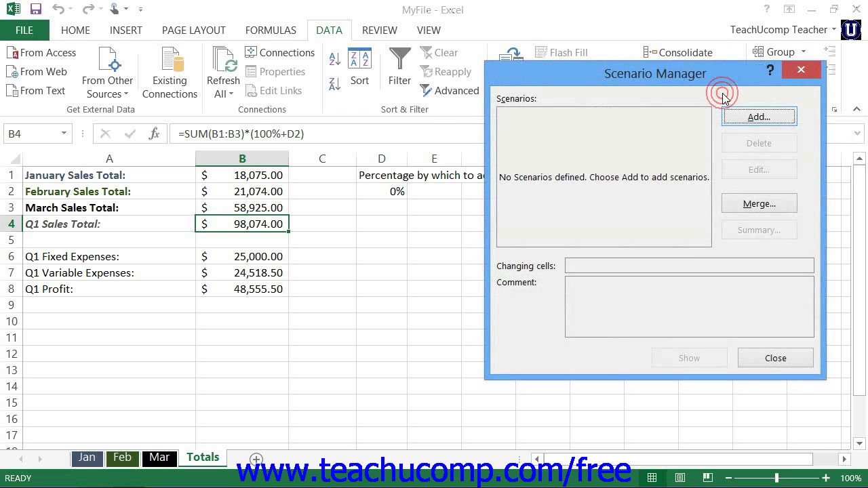
{"action": "left_click", "coordinate": [747, 118]}
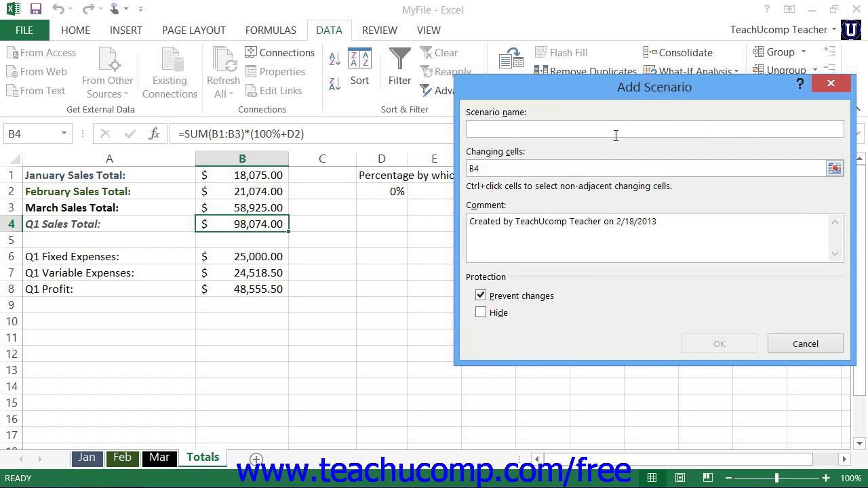
- Save a scenario named 'Current' with D2 as the changing cell and value 0
{"action": "type", "text": "Current"}
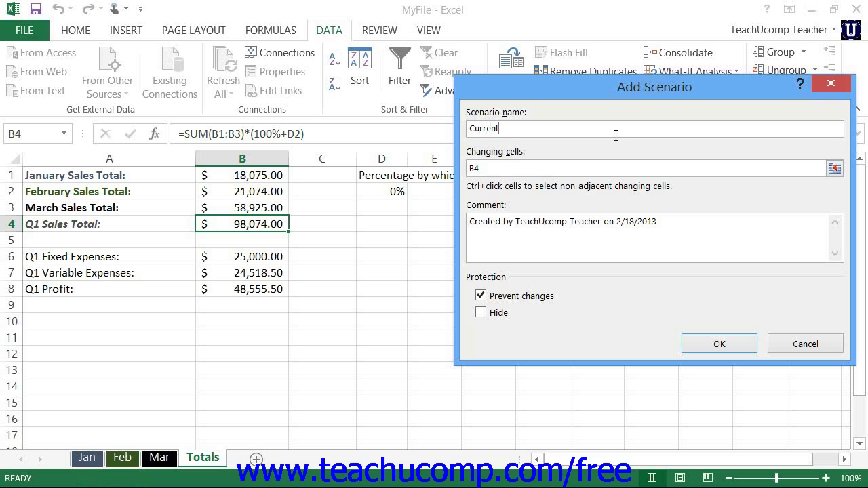
{"action": "left_click", "coordinate": [585, 172]}
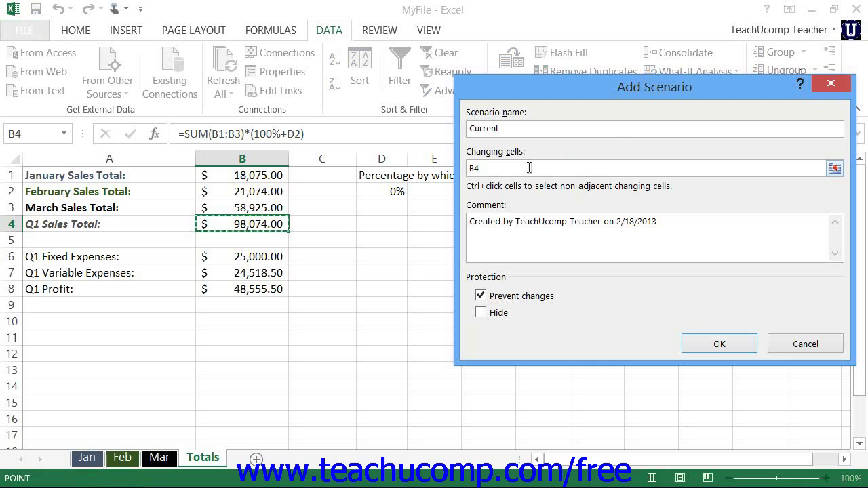
{"action": "left_click_drag", "start_coordinate": [492, 167], "coordinate": [404, 182]}
{"action": "left_click", "coordinate": [385, 193]}
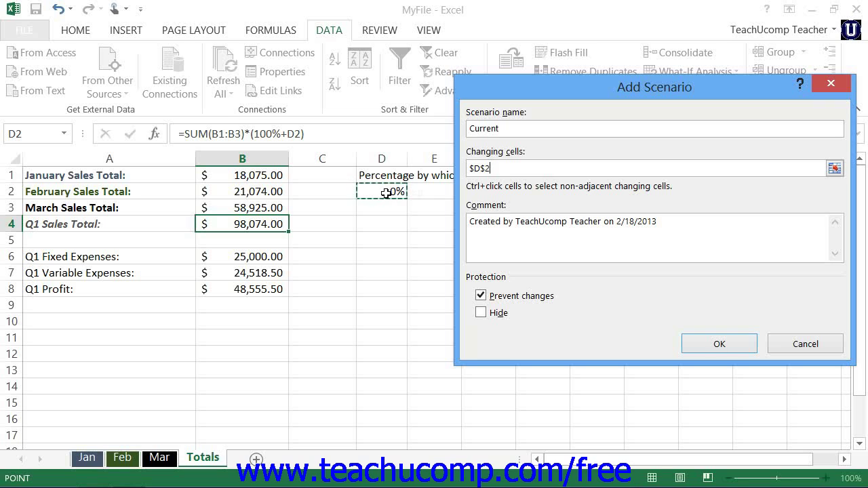
{"action": "left_click", "coordinate": [662, 223]}
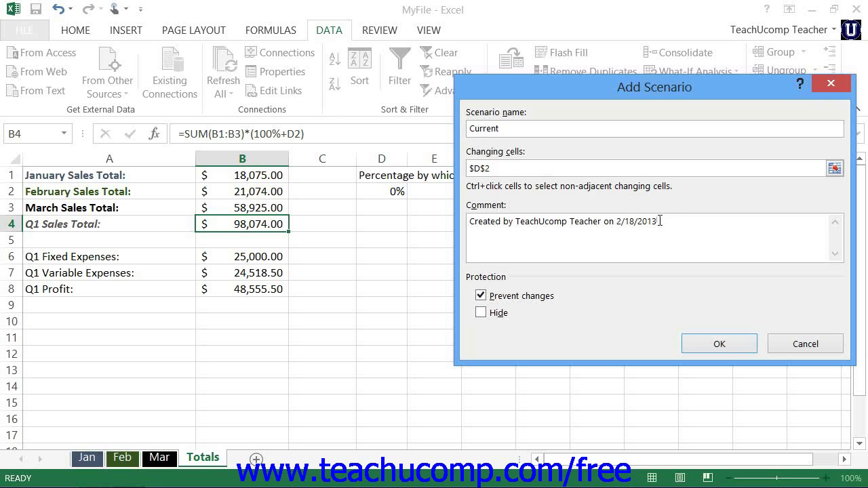
{"action": "left_click", "coordinate": [717, 342]}
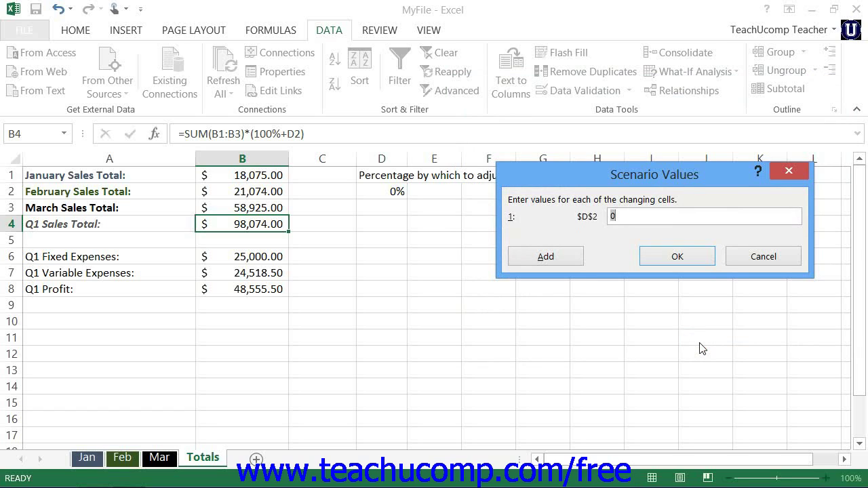
{"action": "left_click", "coordinate": [625, 216]}
{"action": "left_click", "coordinate": [651, 256]}
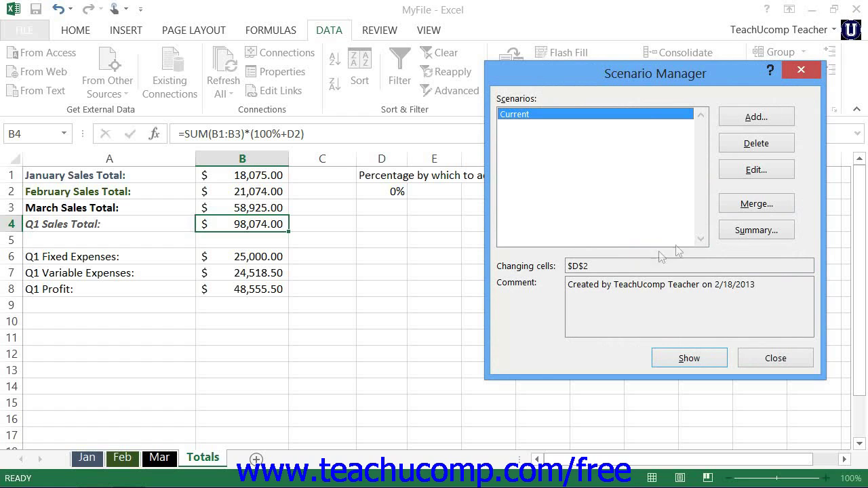
- Add a '10% Increase' scenario that sets D2 to 10%
{"action": "left_click", "coordinate": [747, 119]}
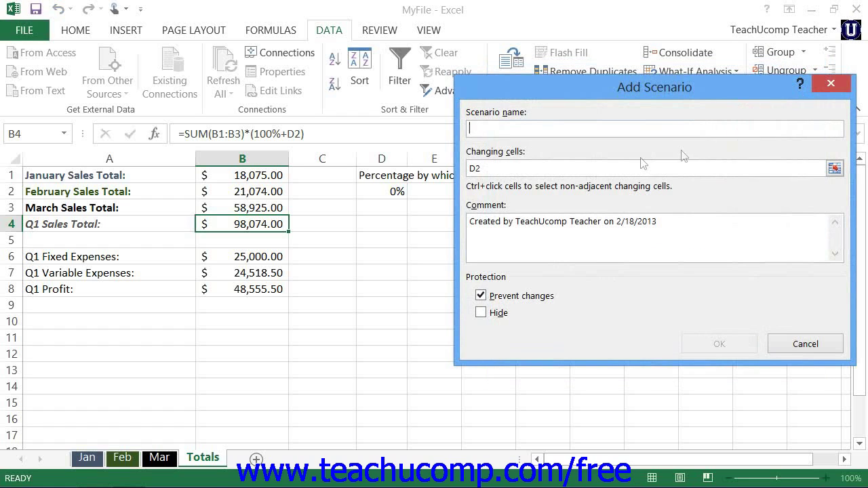
{"action": "type", "text": "10% Increase"}
{"action": "left_click", "coordinate": [698, 343]}
{"action": "type", "text": "10%"}
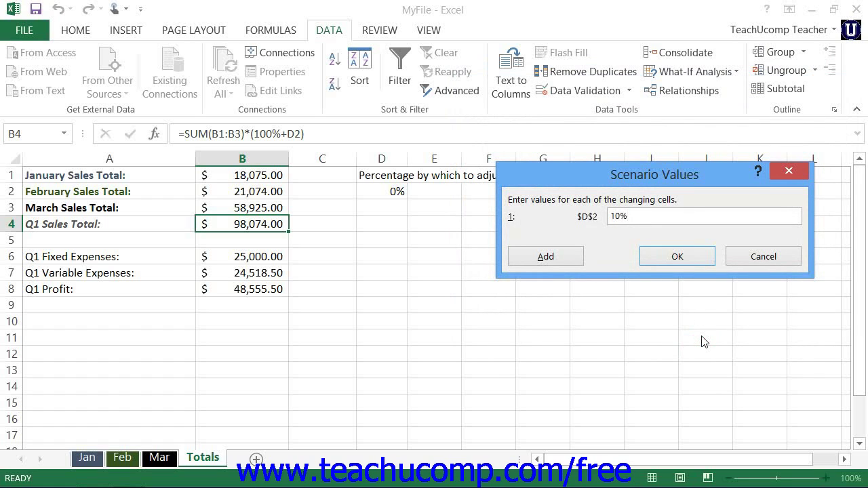
{"action": "left_click", "coordinate": [677, 256]}
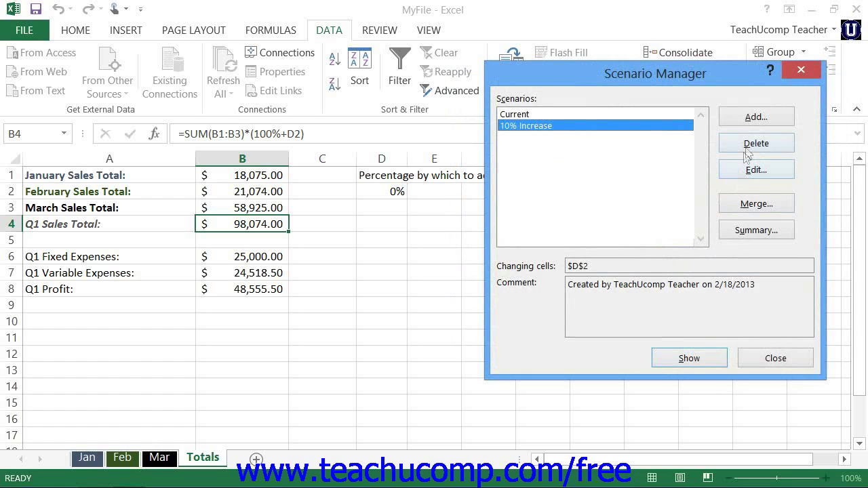
- Add a '4% Downturn' scenario that sets D2 to -4%
{"action": "left_click", "coordinate": [752, 117]}
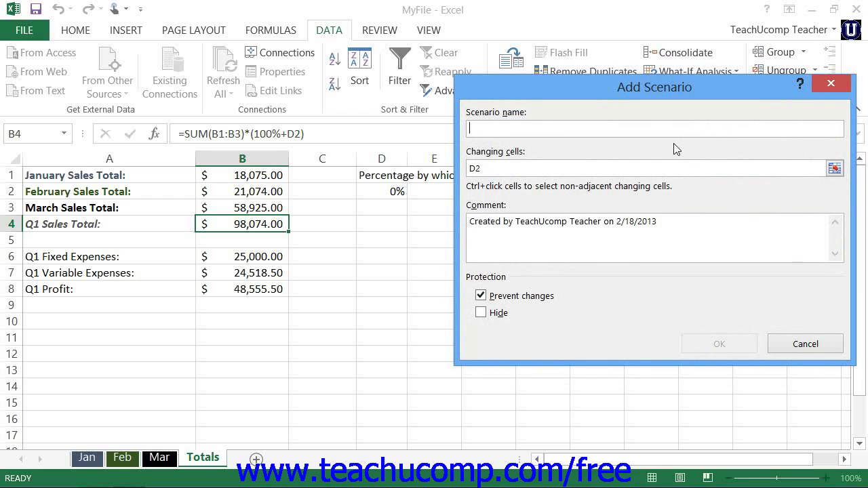
{"action": "type", "text": "4% Downturn"}
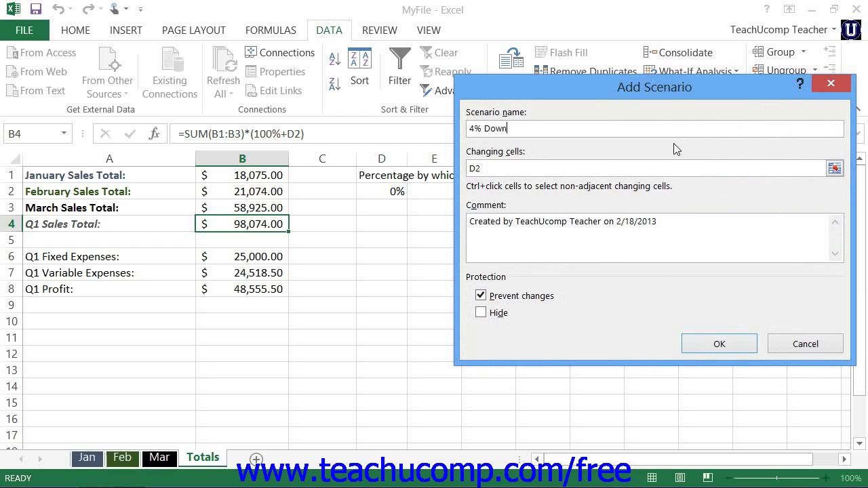
{"action": "left_click", "coordinate": [705, 341]}
{"action": "type", "text": "-4%"}
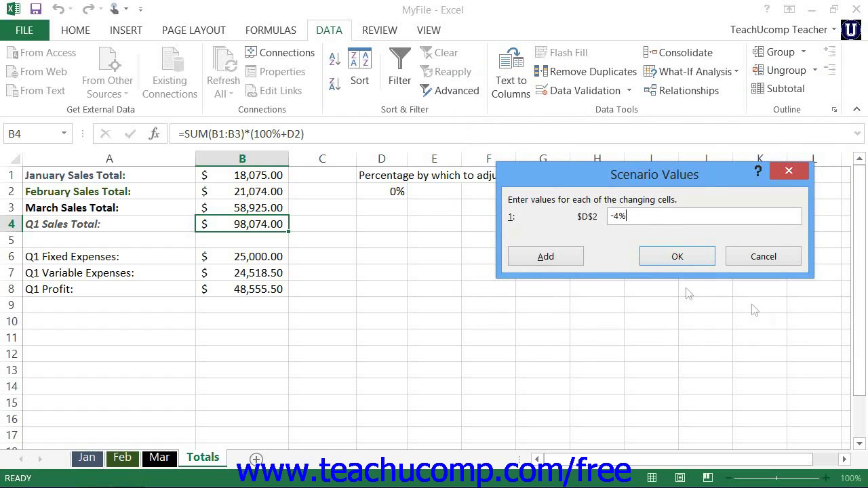
{"action": "left_click", "coordinate": [677, 257]}
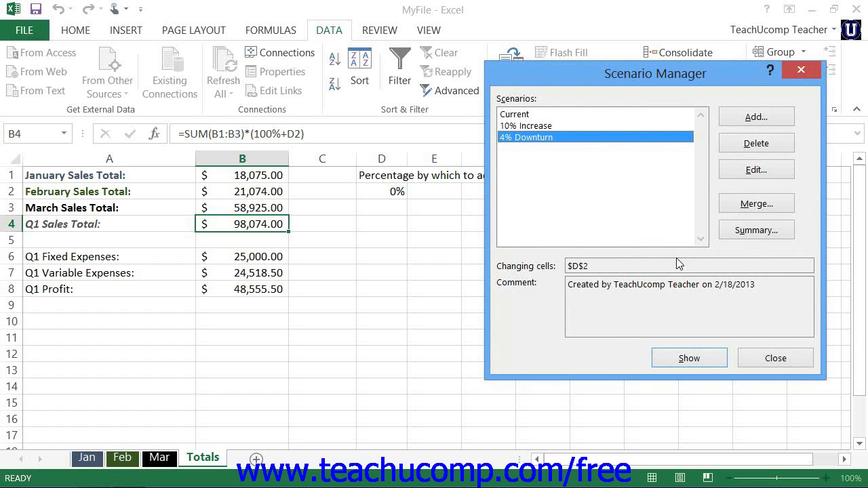
- Show the 4% Downturn scenario, making D2 -4% and the Q1 sales total 94,151.04
{"action": "left_click", "coordinate": [531, 133]}
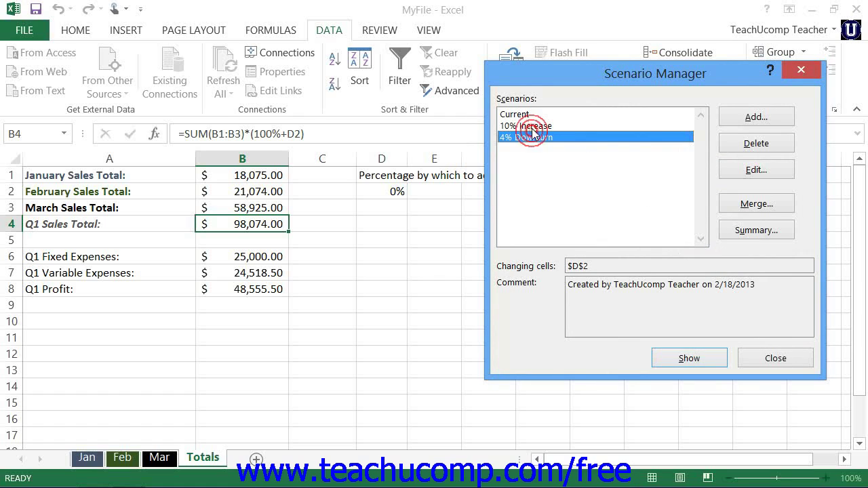
{"action": "left_click", "coordinate": [704, 359]}
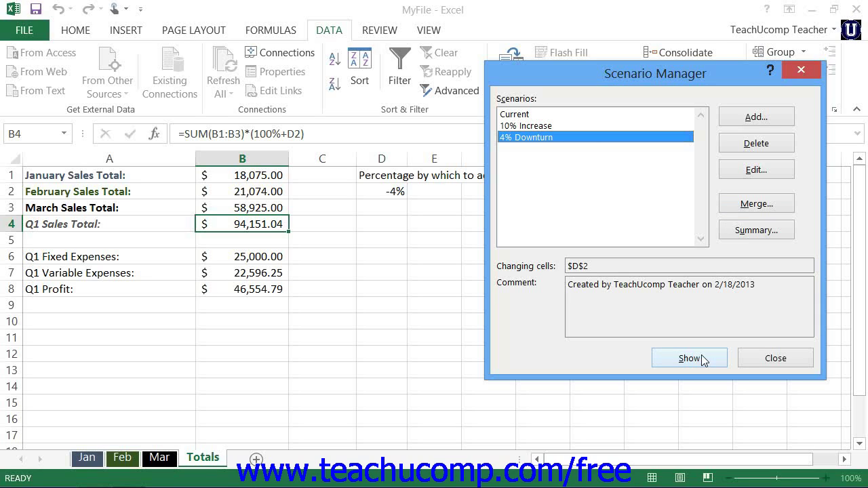
{"action": "left_click", "coordinate": [775, 358]}
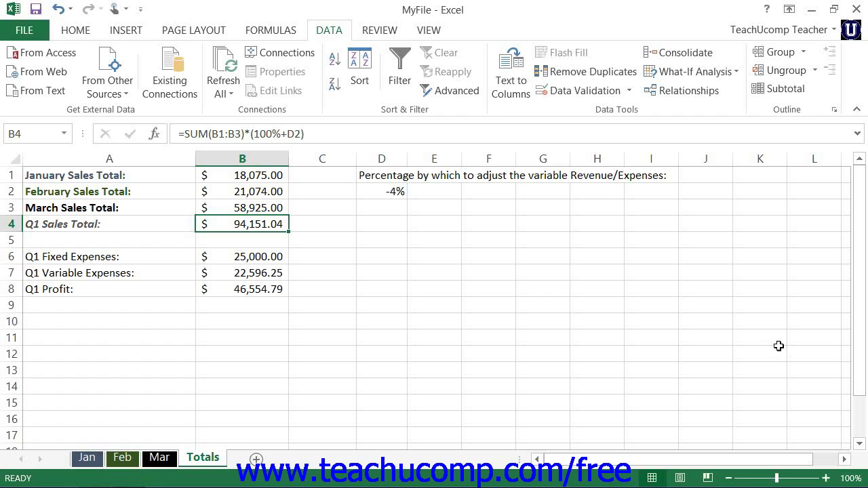
{"action": "left_click", "coordinate": [703, 74]}
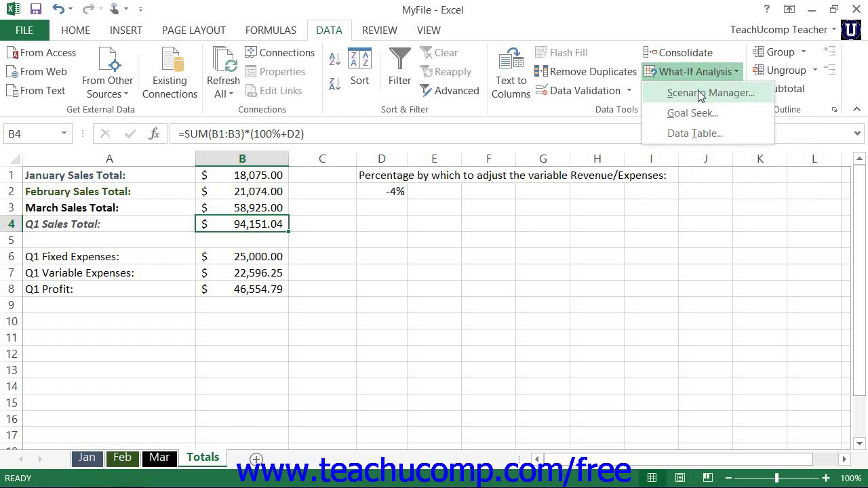
- Show the Current scenario, returning D2 to 0% and the Q1 Sales Total to 98,074.00
{"action": "left_click", "coordinate": [700, 96]}
{"action": "left_click", "coordinate": [541, 114]}
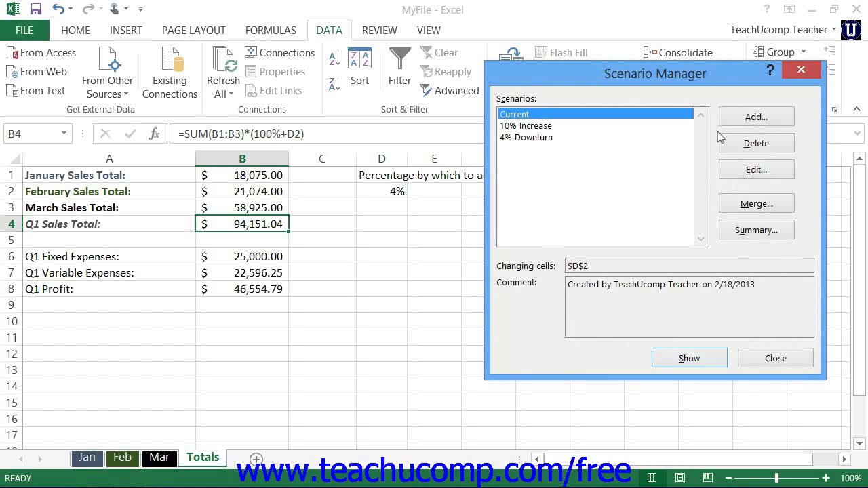
{"action": "left_click", "coordinate": [707, 353]}
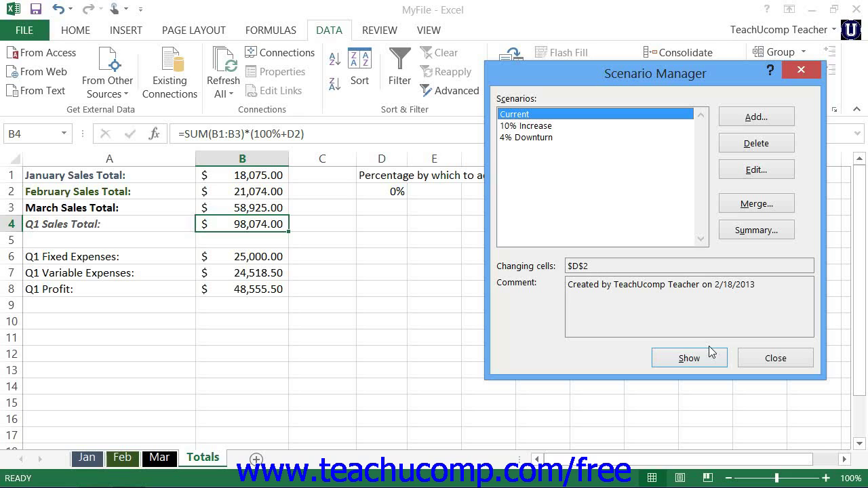
{"action": "left_click", "coordinate": [517, 137]}
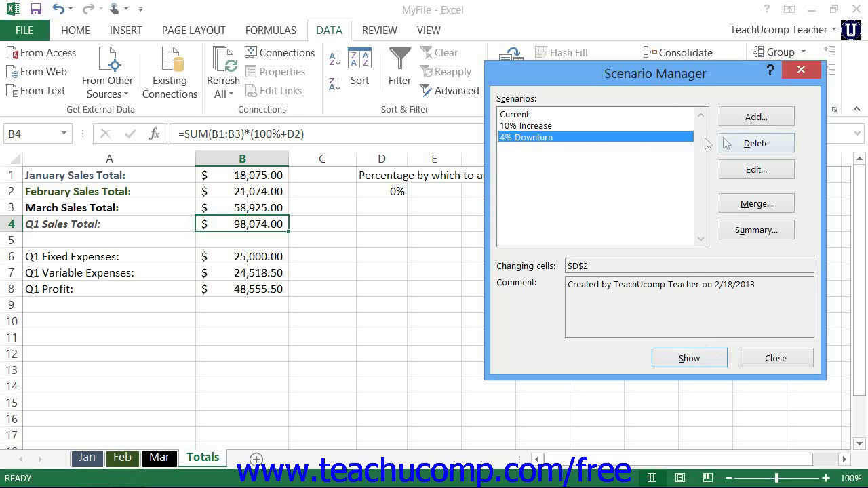
- Edit the 4% Downturn scenario, keeping D2 as changing cell and -0.04 as its value
{"action": "left_click", "coordinate": [732, 173]}
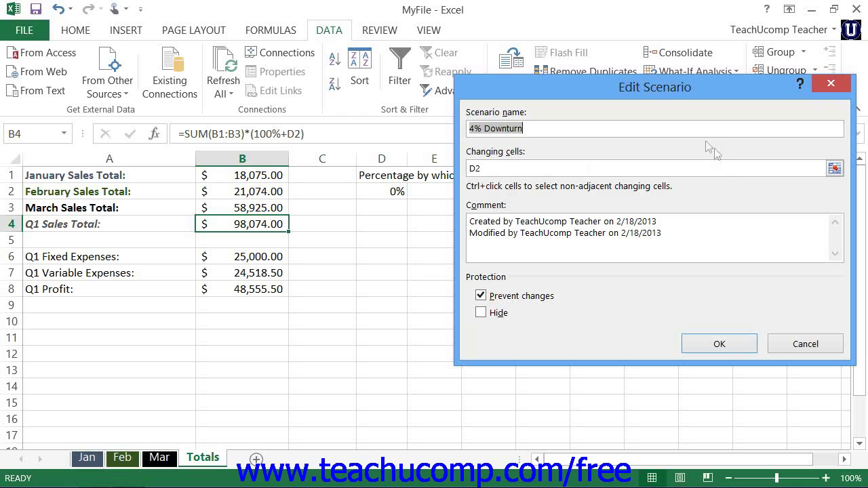
{"action": "left_click", "coordinate": [516, 166]}
{"action": "left_click", "coordinate": [516, 167]}
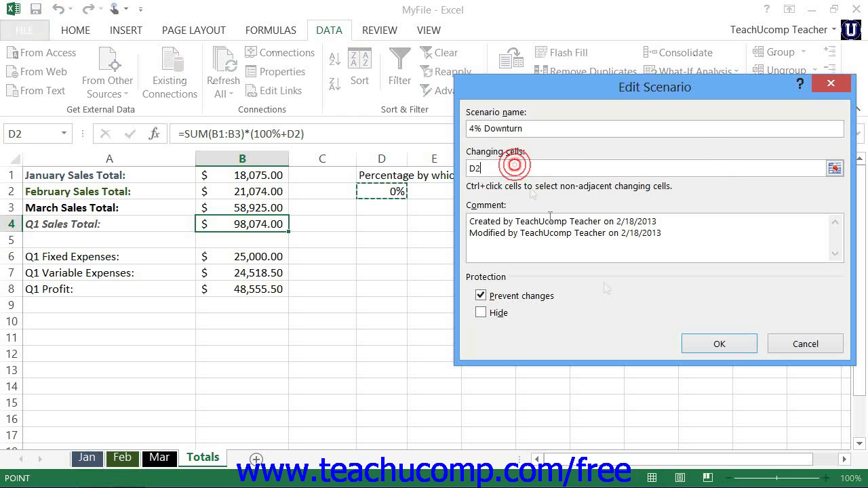
{"action": "left_click", "coordinate": [690, 345]}
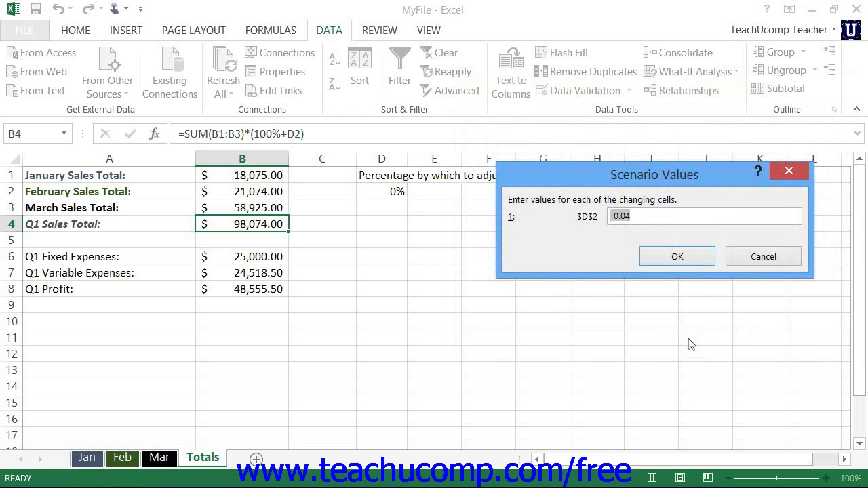
{"action": "left_click", "coordinate": [637, 218]}
{"action": "left_click", "coordinate": [677, 257]}
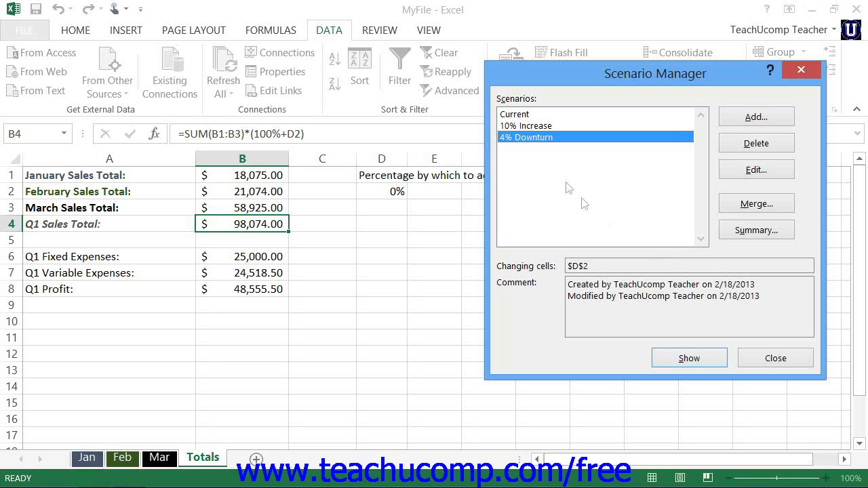
{"action": "left_click", "coordinate": [541, 137]}
- Delete the 4% Downturn scenario and bring up the Merge Scenarios dialog
{"action": "left_click", "coordinate": [736, 147]}
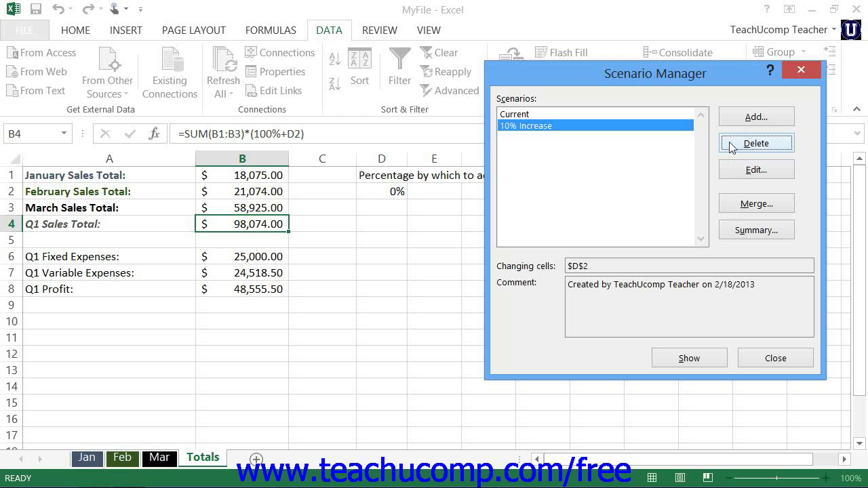
{"action": "left_click", "coordinate": [737, 203]}
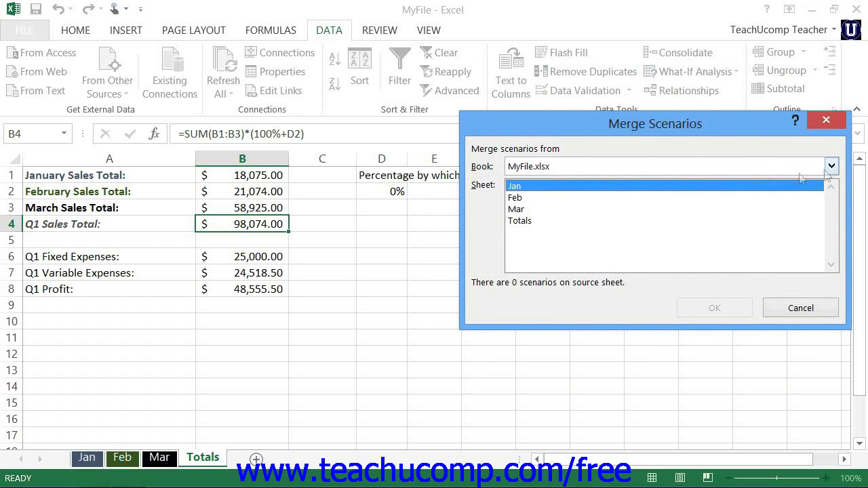
- Pick MyFile.xlsx and the Totals sheet to see its 2 scenarios, then cancel the merge
{"action": "left_click", "coordinate": [831, 167]}
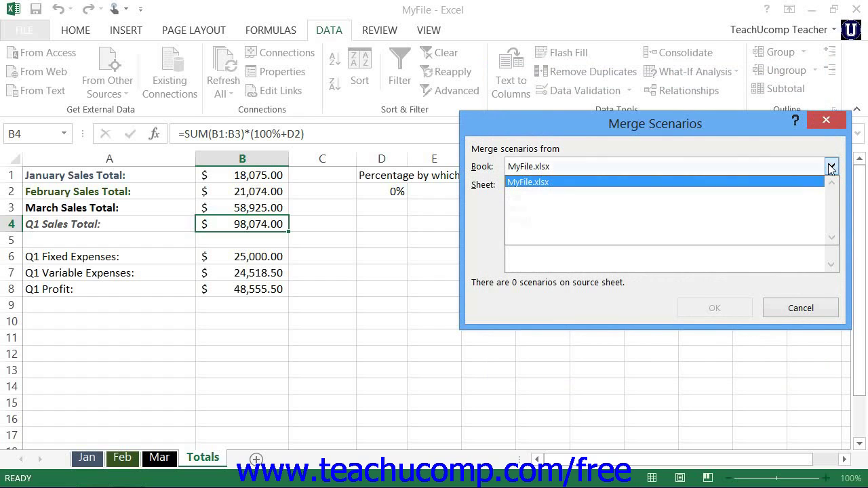
{"action": "left_click", "coordinate": [831, 167]}
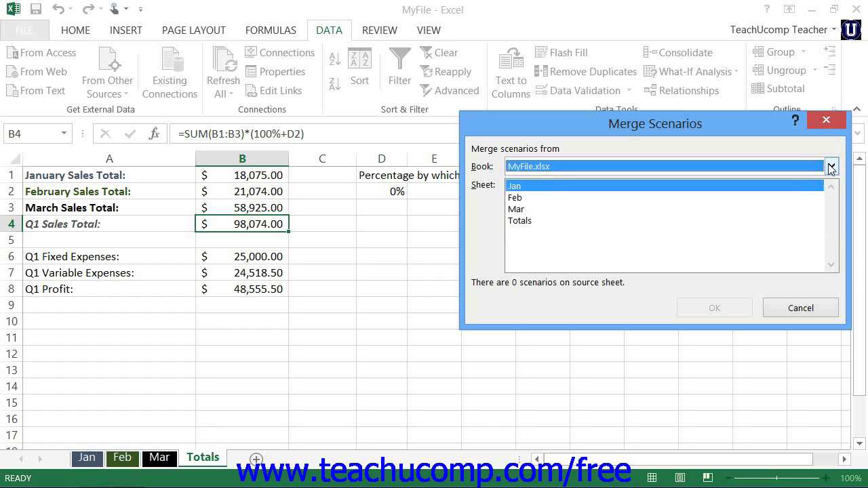
{"action": "left_click", "coordinate": [528, 220]}
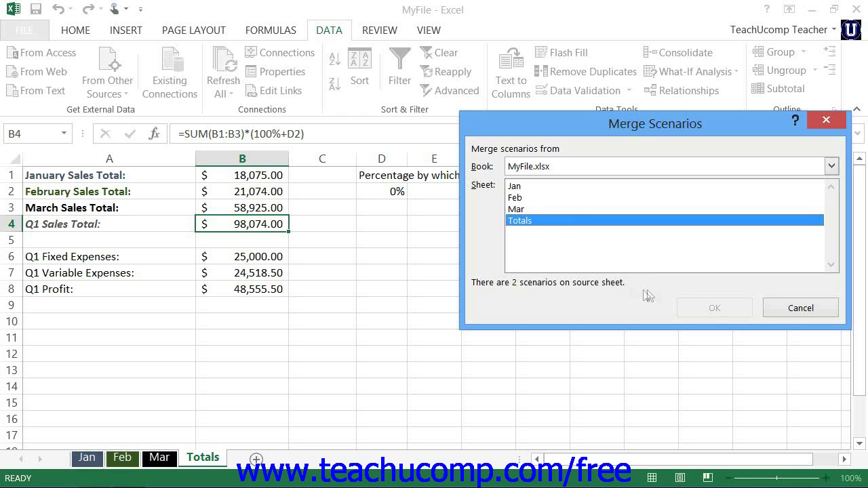
{"action": "left_click", "coordinate": [776, 309]}
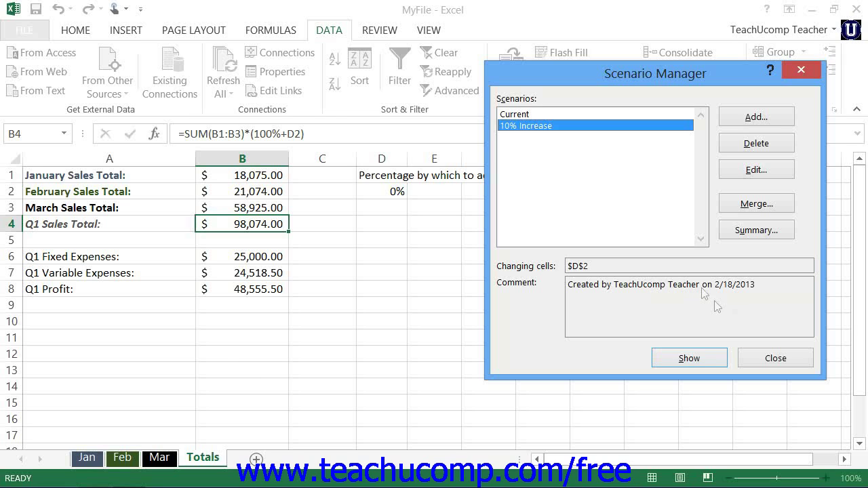
- Generate a Scenario summary report using Totals cells B4:B8 as the result cells
{"action": "left_click", "coordinate": [756, 230]}
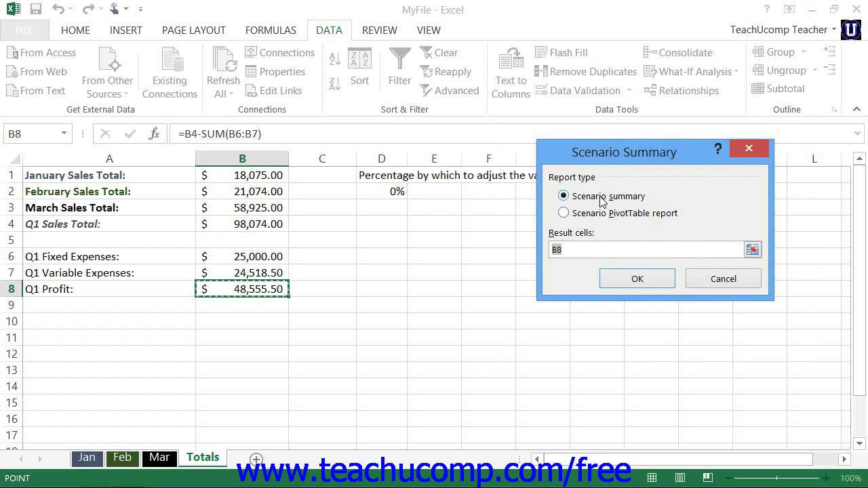
{"action": "left_click", "coordinate": [566, 249]}
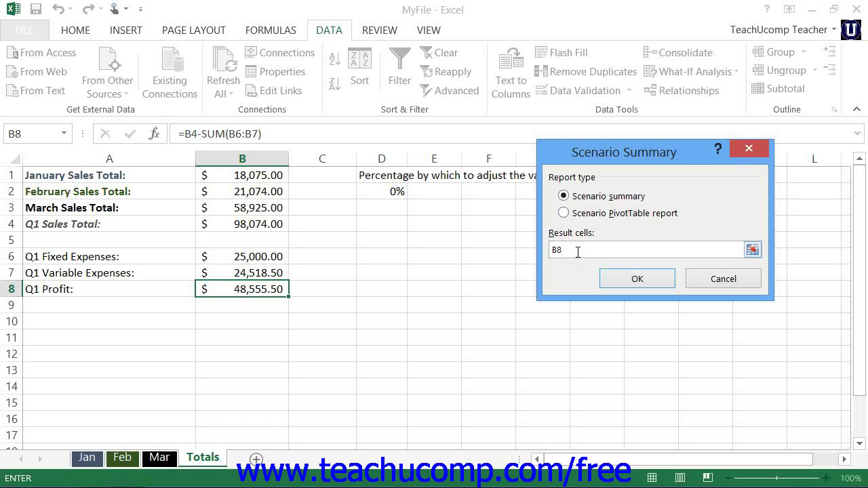
{"action": "left_click", "coordinate": [576, 250]}
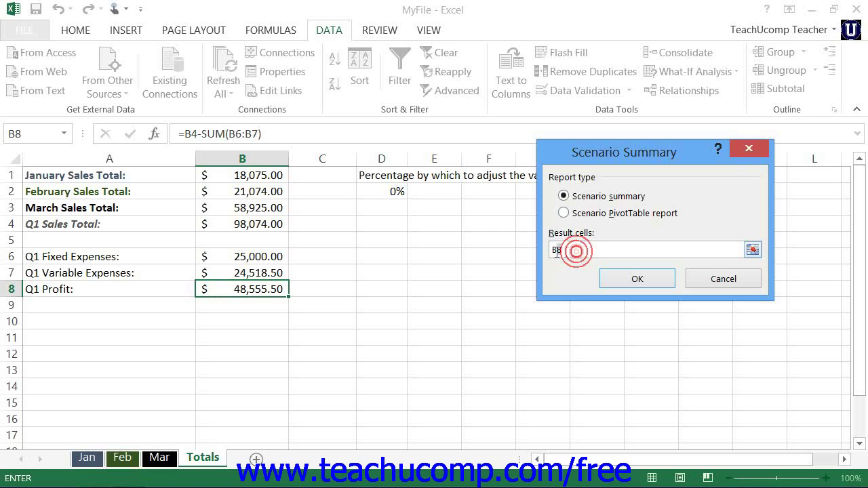
{"action": "left_click", "coordinate": [265, 227]}
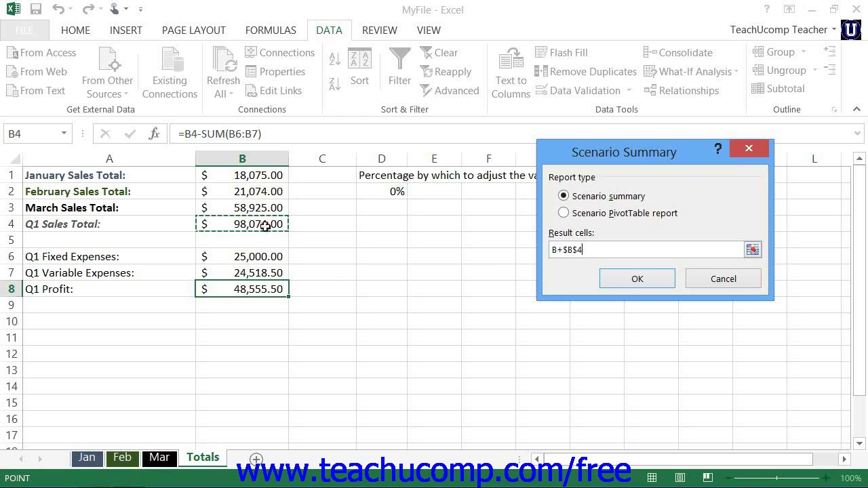
{"action": "left_click_drag", "start_coordinate": [265, 227], "coordinate": [264, 289]}
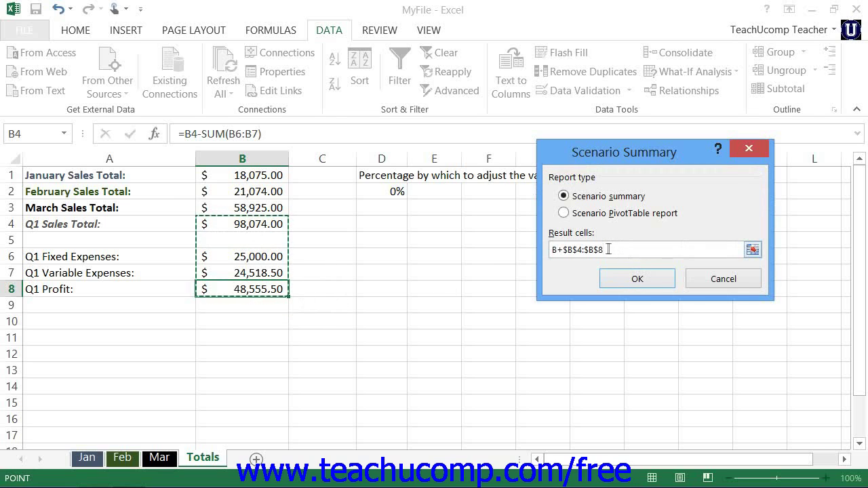
{"action": "left_click_drag", "start_coordinate": [608, 249], "coordinate": [522, 247]}
{"action": "left_click_drag", "start_coordinate": [279, 224], "coordinate": [276, 289]}
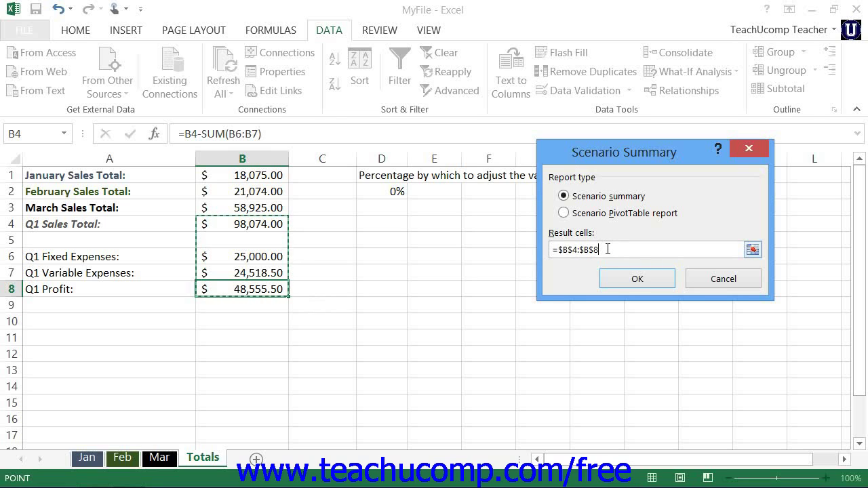
{"action": "left_click", "coordinate": [625, 280]}
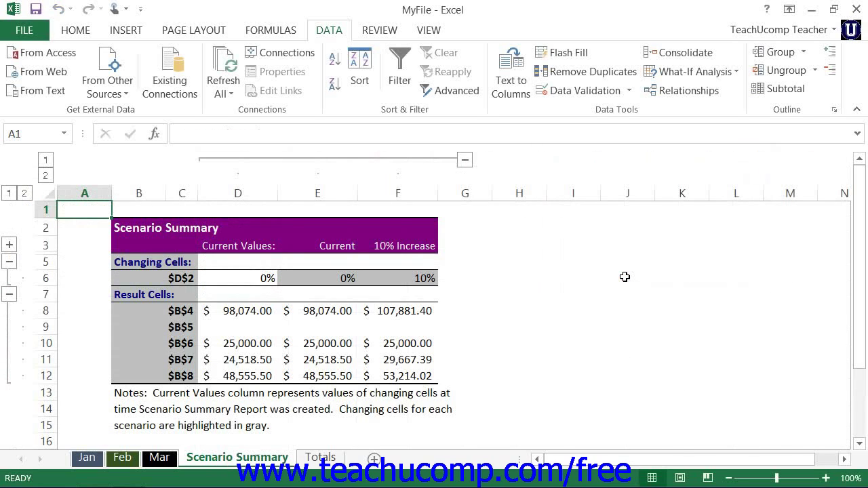